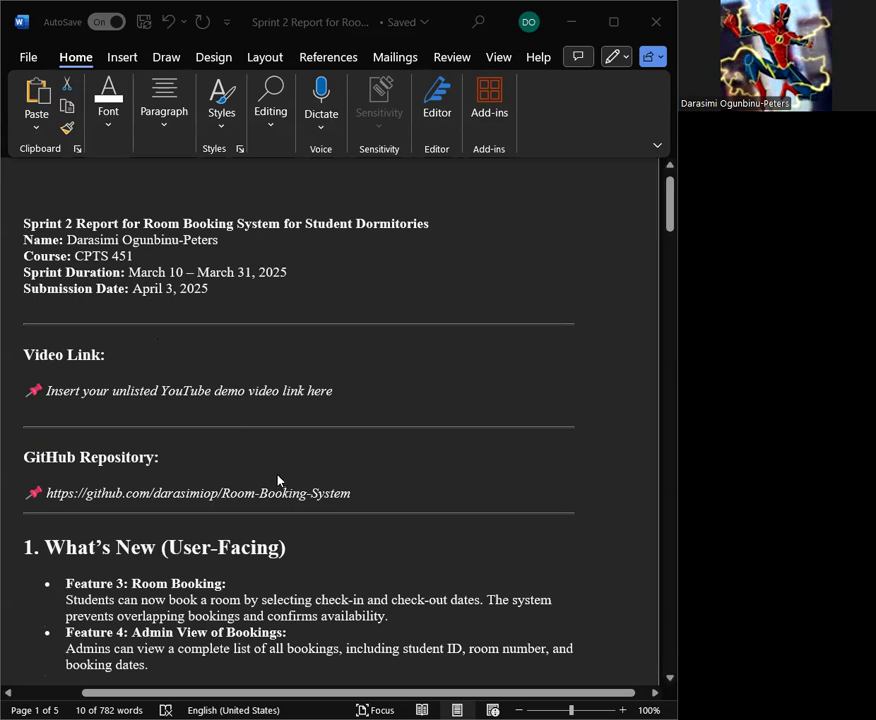
- Review the Sprint 2 report from its header through the new features, work summary, user stories and code files for review
{"action": "scroll", "coordinate": [387, 546], "scroll_direction": "down", "scroll_amount": 1}
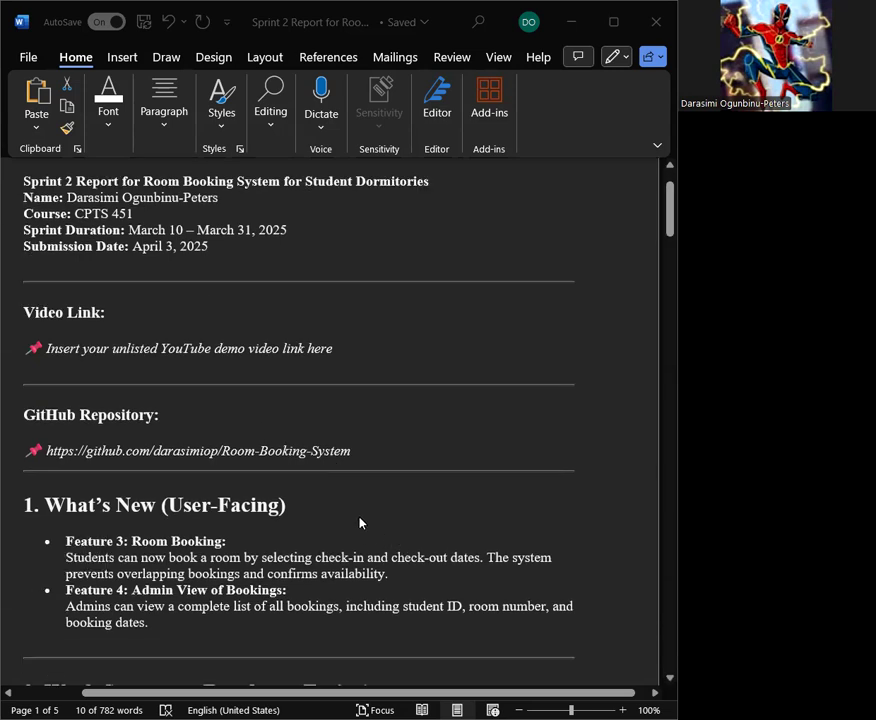
{"action": "scroll", "coordinate": [362, 522], "scroll_direction": "down", "scroll_amount": 1}
{"action": "scroll", "coordinate": [333, 556], "scroll_direction": "down", "scroll_amount": 2}
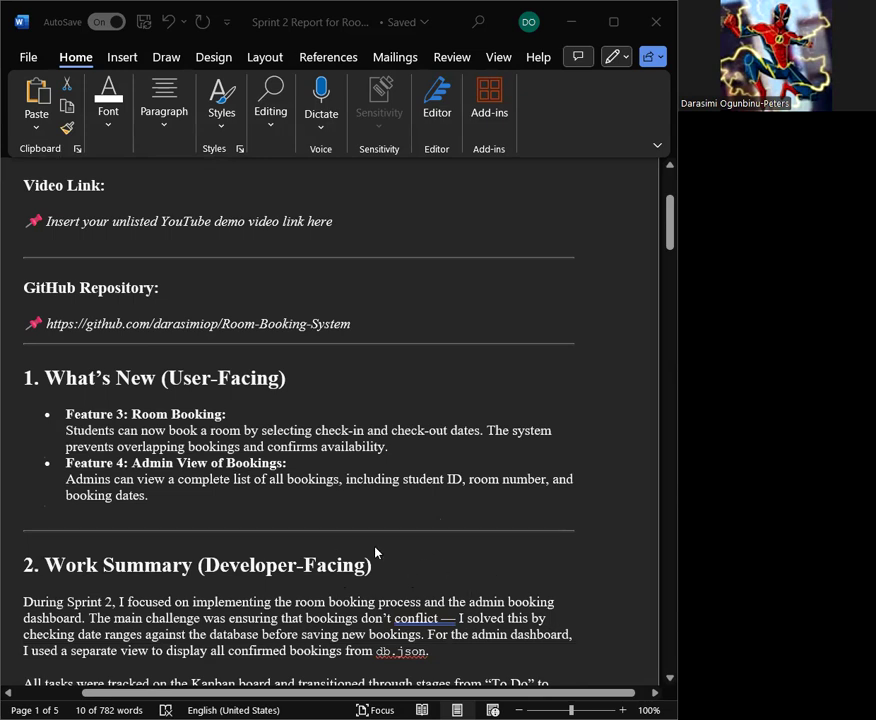
{"action": "scroll", "coordinate": [468, 540], "scroll_direction": "down", "scroll_amount": 2}
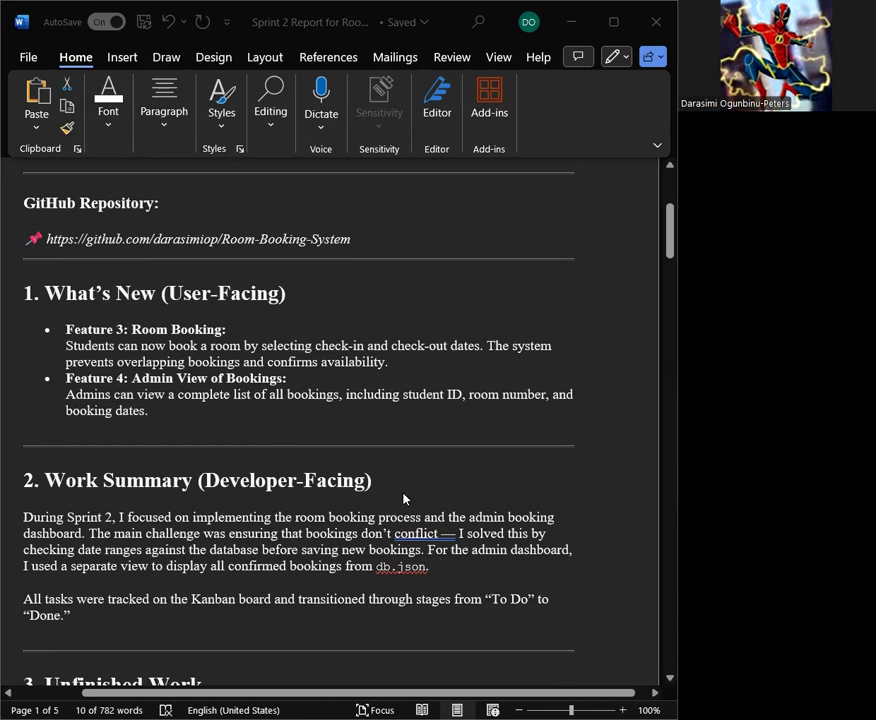
{"action": "scroll", "coordinate": [404, 498], "scroll_direction": "down", "scroll_amount": 1}
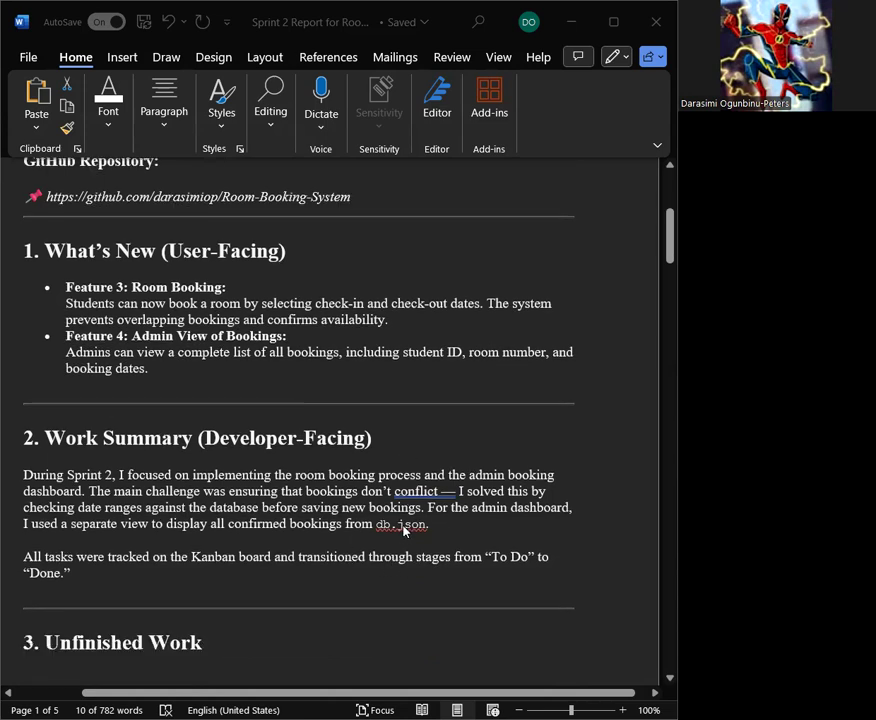
{"action": "scroll", "coordinate": [436, 524], "scroll_direction": "down", "scroll_amount": 1}
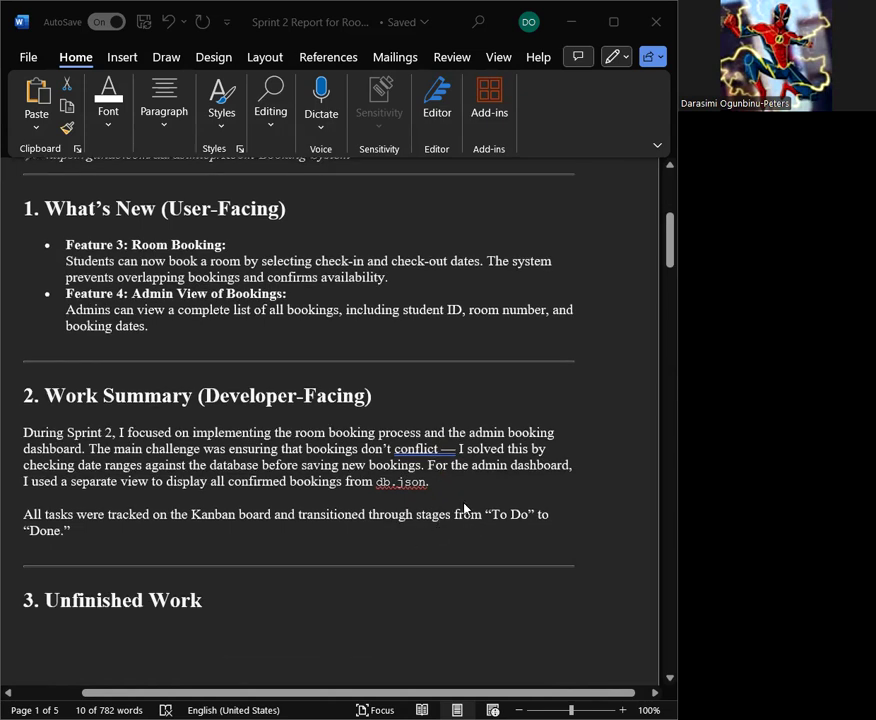
{"action": "scroll", "coordinate": [299, 528], "scroll_direction": "down", "scroll_amount": 9}
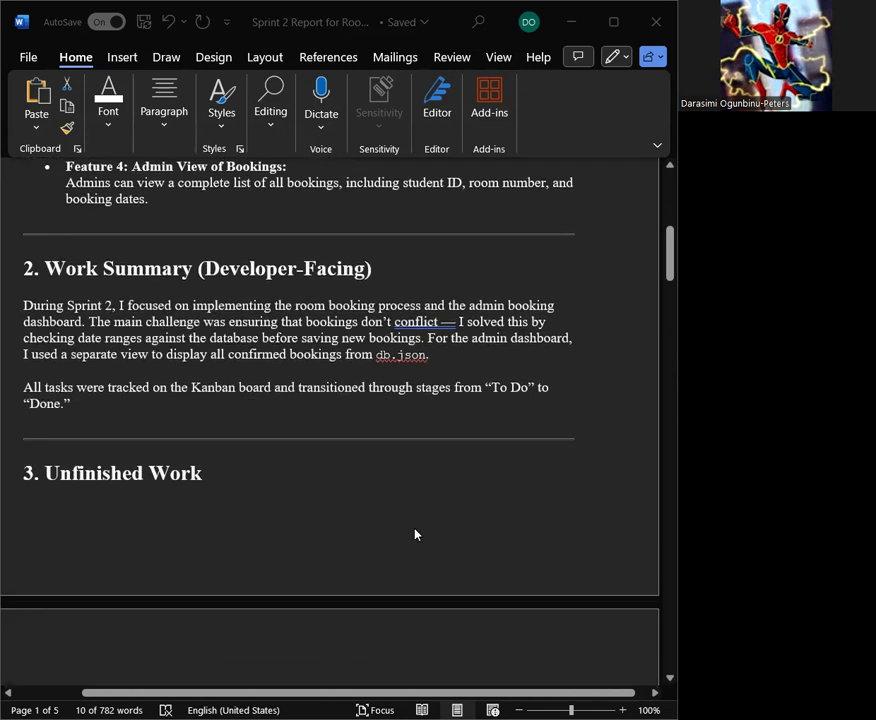
{"action": "scroll", "coordinate": [257, 530], "scroll_direction": "down", "scroll_amount": 7}
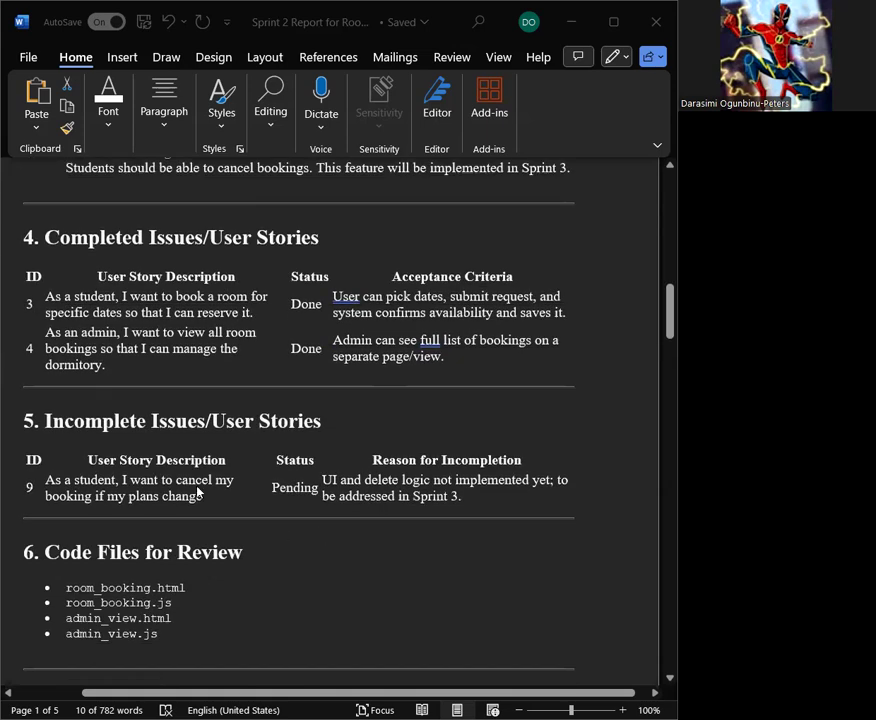
{"action": "scroll", "coordinate": [401, 553], "scroll_direction": "down", "scroll_amount": 4}
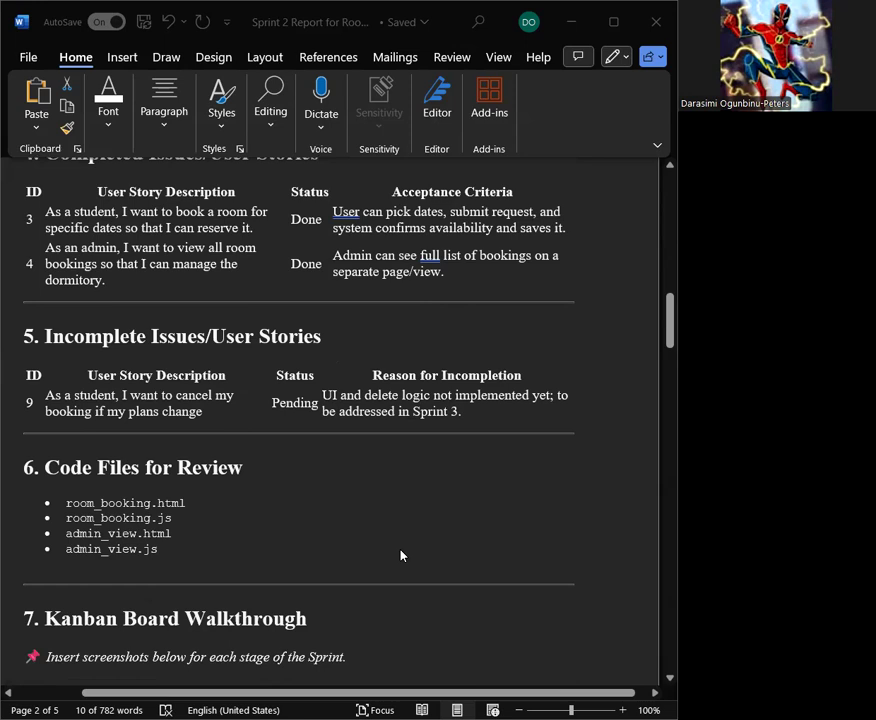
{"action": "scroll", "coordinate": [364, 551], "scroll_direction": "down", "scroll_amount": 10}
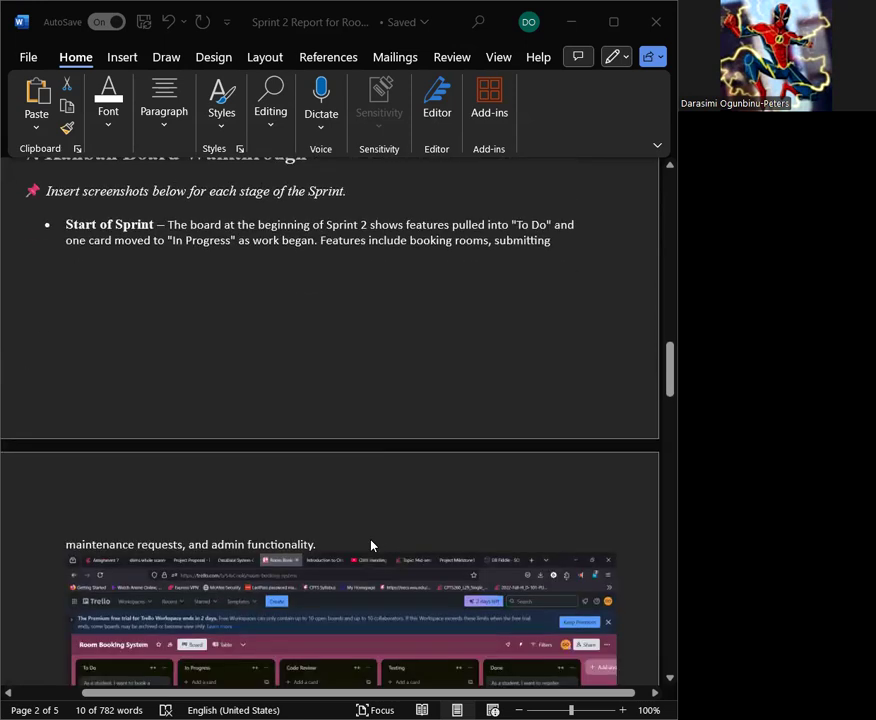
- Examine the Kanban board screenshots for the start, middle and end of Sprint 2 in the report's walkthrough section
{"action": "scroll", "coordinate": [385, 505], "scroll_direction": "down", "scroll_amount": 2}
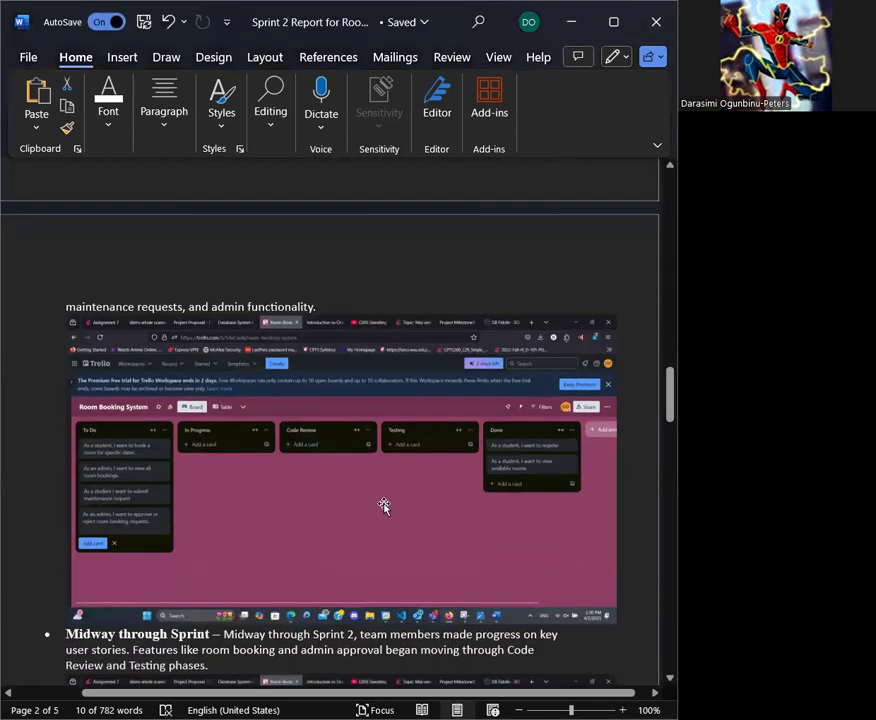
{"action": "scroll", "coordinate": [399, 483], "scroll_direction": "down", "scroll_amount": 1}
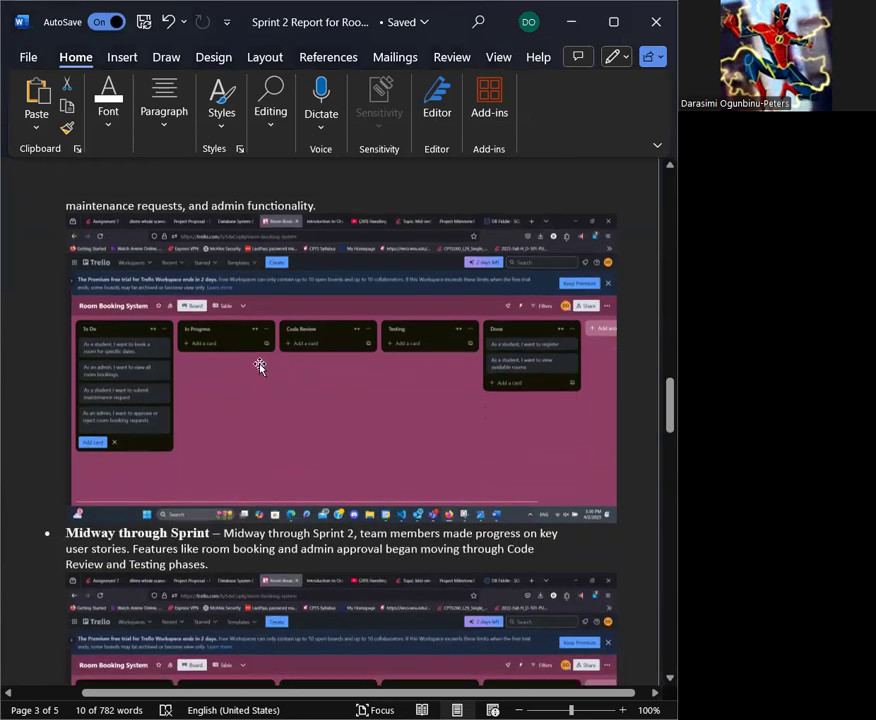
{"action": "left_click", "coordinate": [296, 390]}
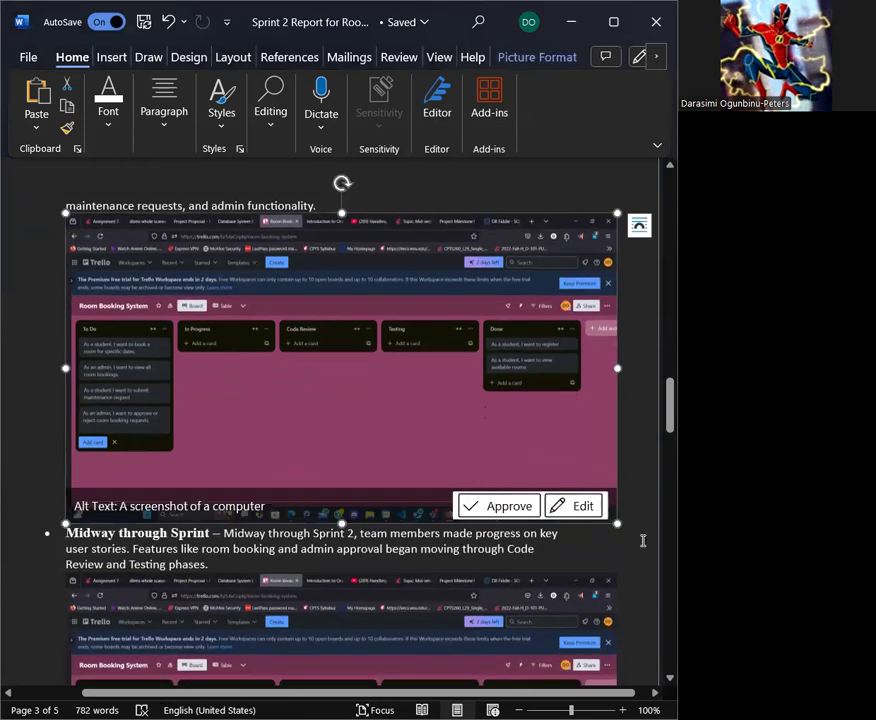
{"action": "left_click", "coordinate": [641, 537]}
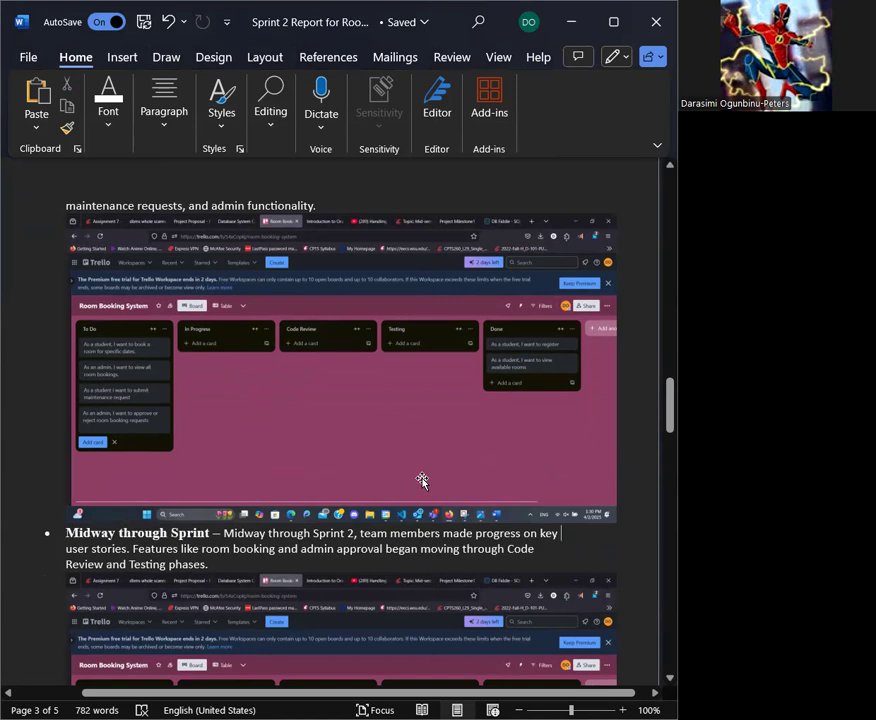
{"action": "scroll", "coordinate": [422, 481], "scroll_direction": "down", "scroll_amount": 3}
{"action": "left_click_drag", "start_coordinate": [669, 445], "coordinate": [656, 621]}
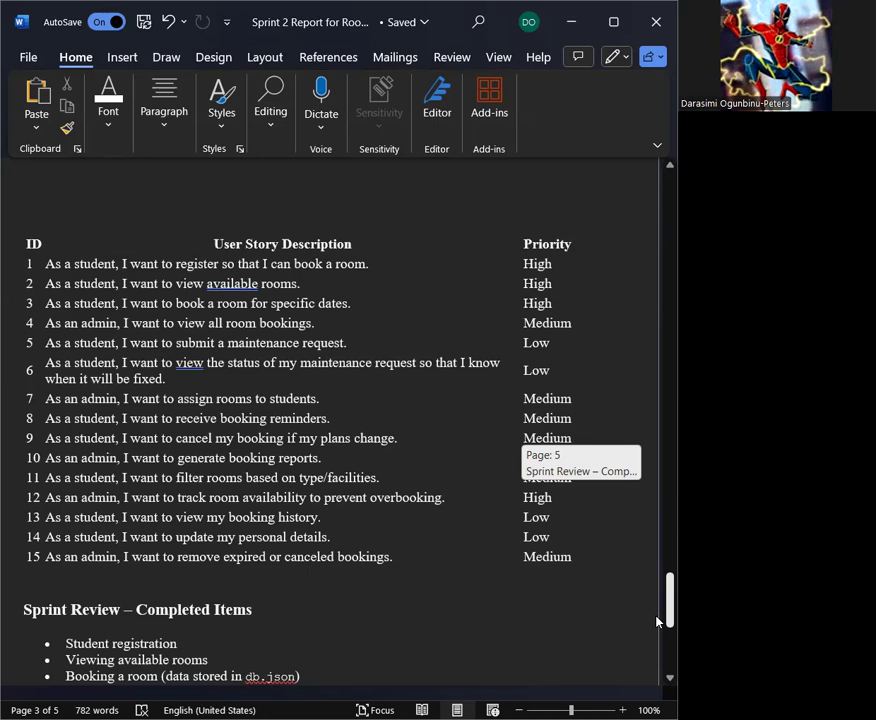
{"action": "left_click_drag", "start_coordinate": [656, 621], "coordinate": [656, 463]}
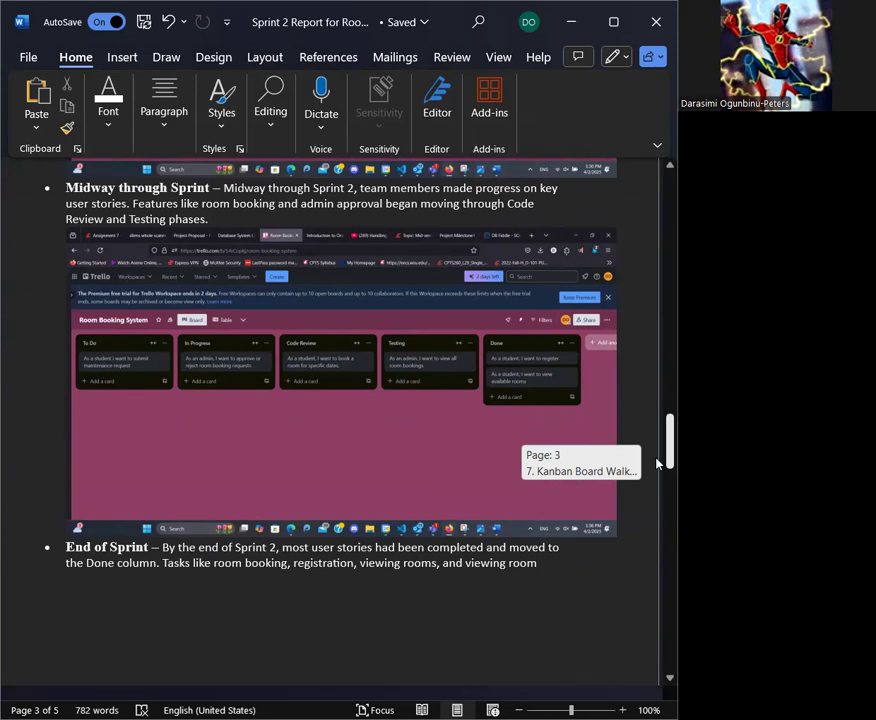
{"action": "left_click_drag", "start_coordinate": [657, 463], "coordinate": [657, 528]}
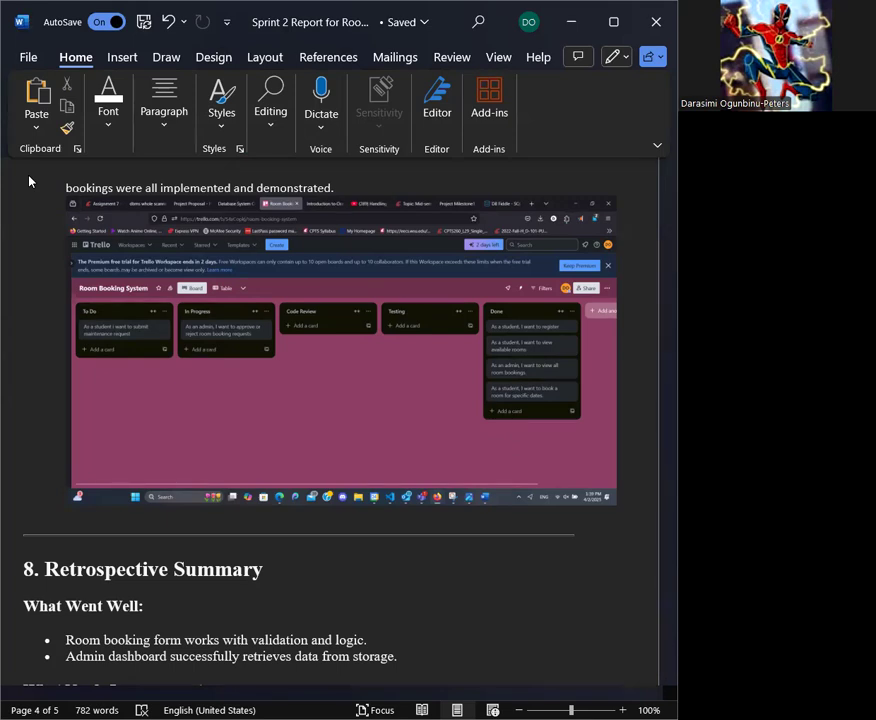
- Switch to Firefox and register a student with a student ID and password, declining to save the login
{"action": "key", "text": "alt+Tab"}
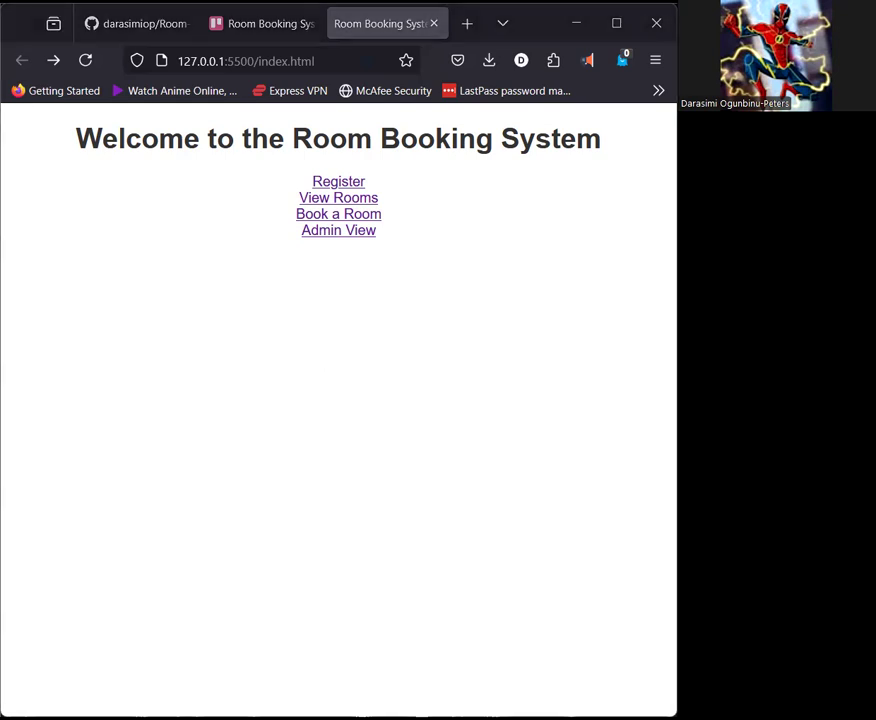
{"action": "left_click", "coordinate": [330, 183]}
{"action": "left_click", "coordinate": [277, 208]}
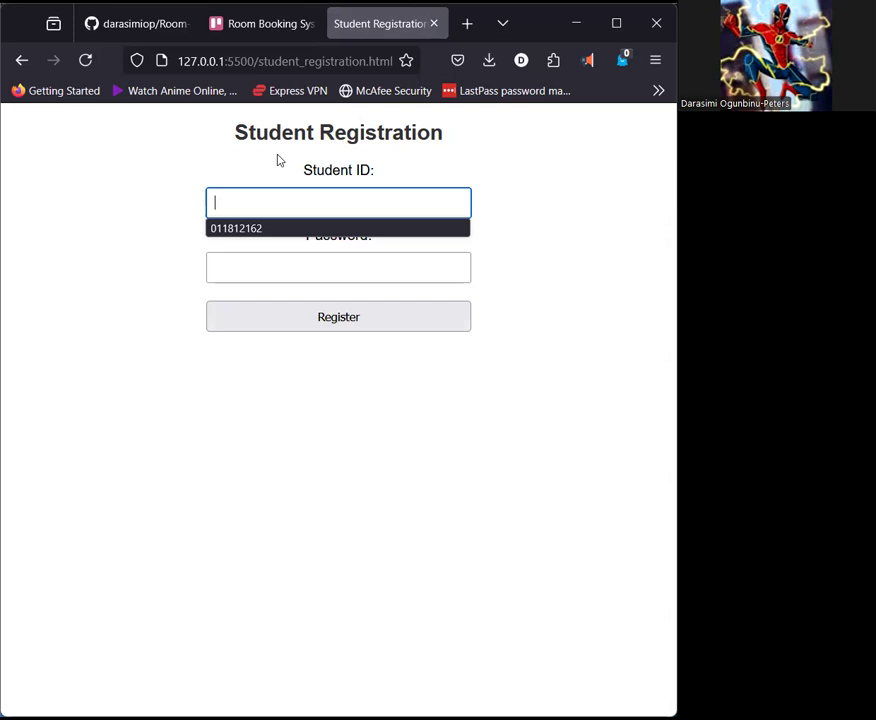
{"action": "type", "text": "340"}
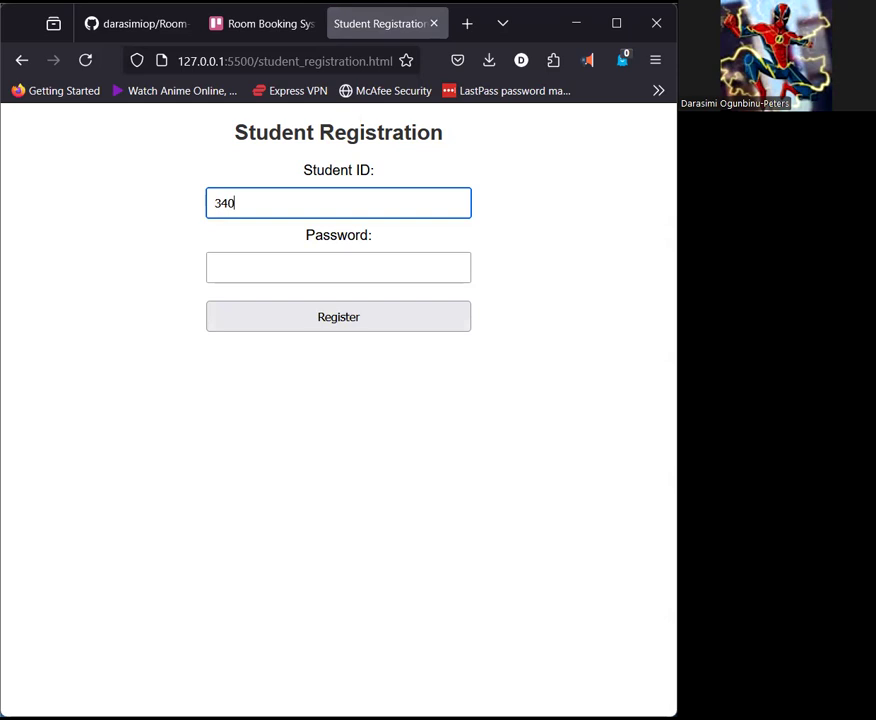
{"action": "type", "text": "2897"}
{"action": "left_click", "coordinate": [301, 266]}
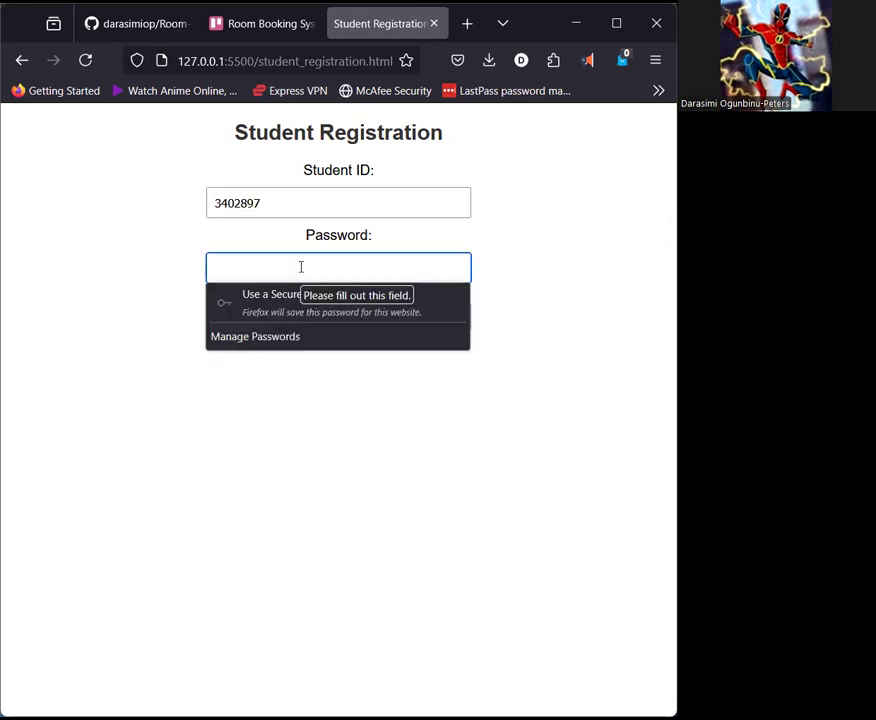
{"action": "type", "text": "••••••"}
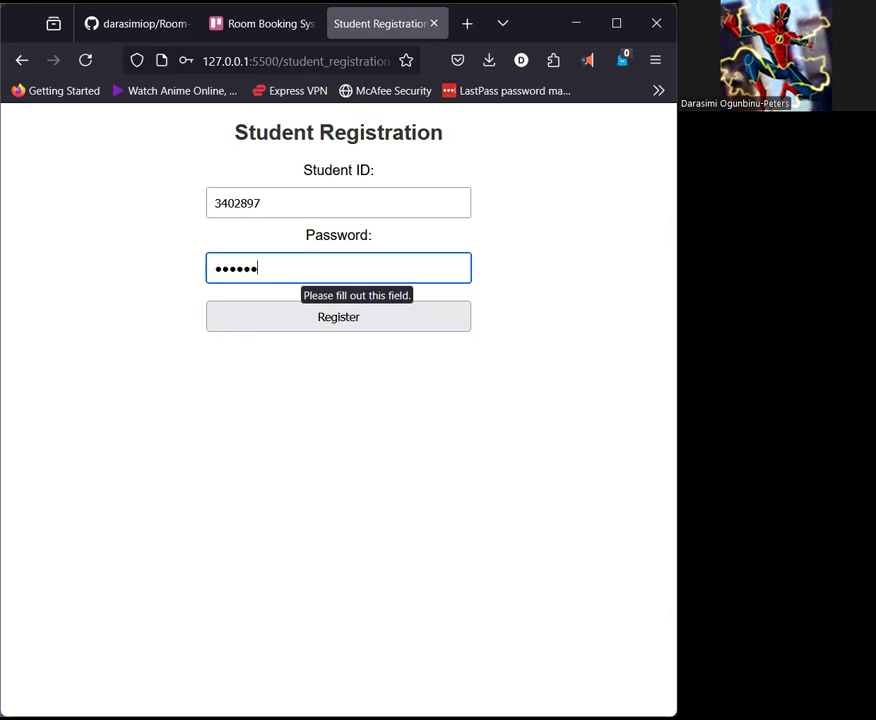
{"action": "left_click", "coordinate": [289, 320]}
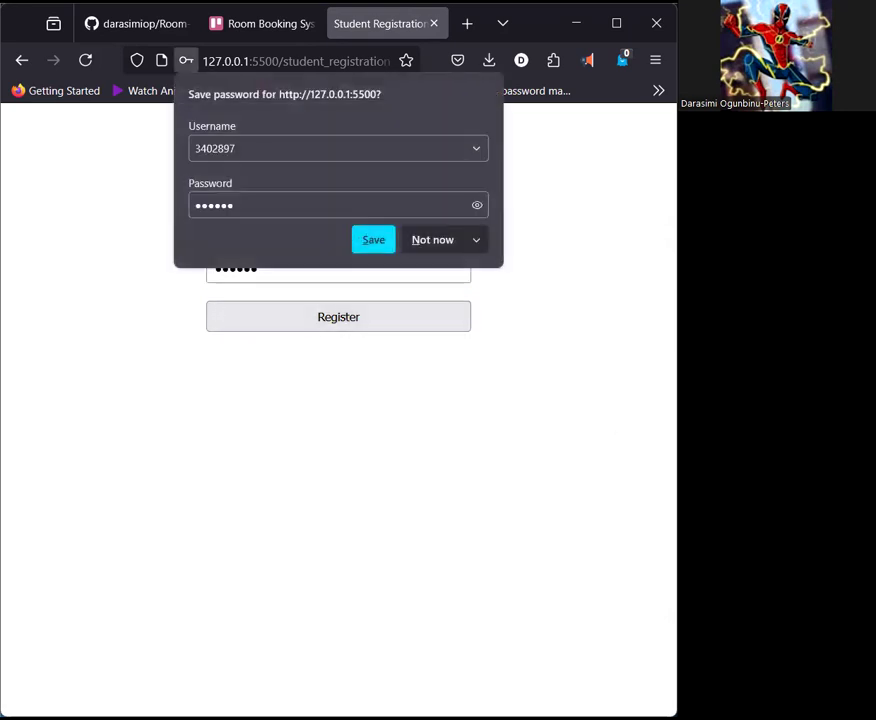
{"action": "left_click", "coordinate": [447, 242]}
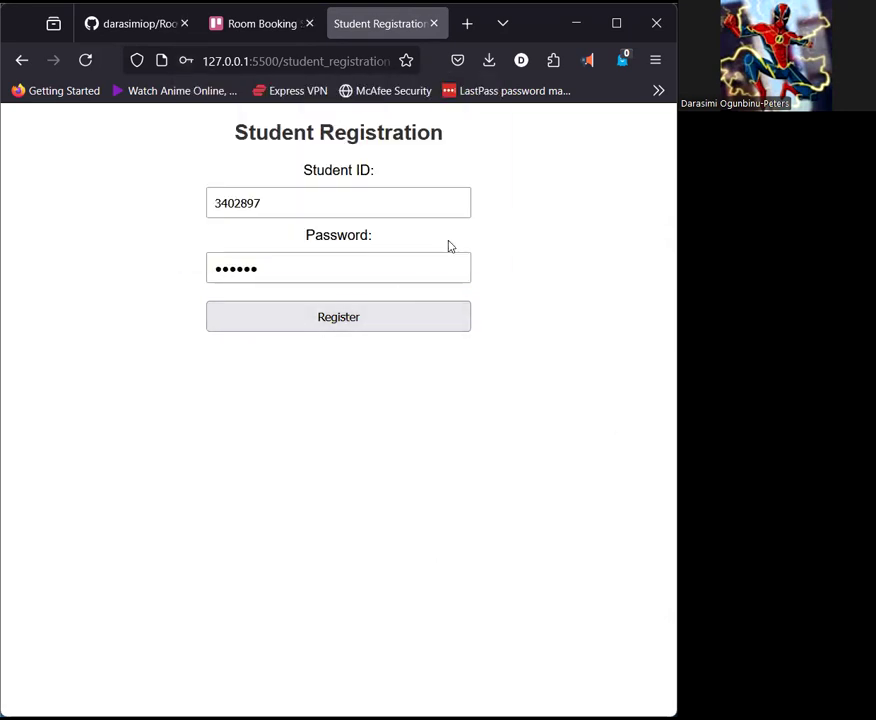
{"action": "left_click", "coordinate": [434, 243]}
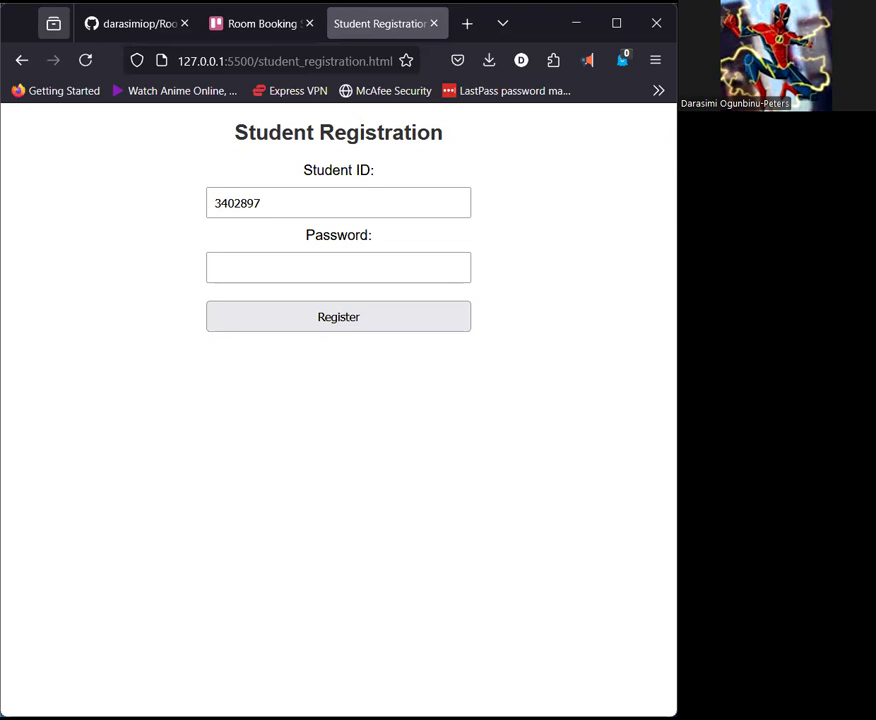
- Switch to VS Code and check the users list in db.json for the newly registered student's record
{"action": "key", "text": "alt+Tab"}
{"action": "scroll", "coordinate": [371, 227], "scroll_direction": "down", "scroll_amount": 2}
{"action": "scroll", "coordinate": [362, 225], "scroll_direction": "up", "scroll_amount": 3}
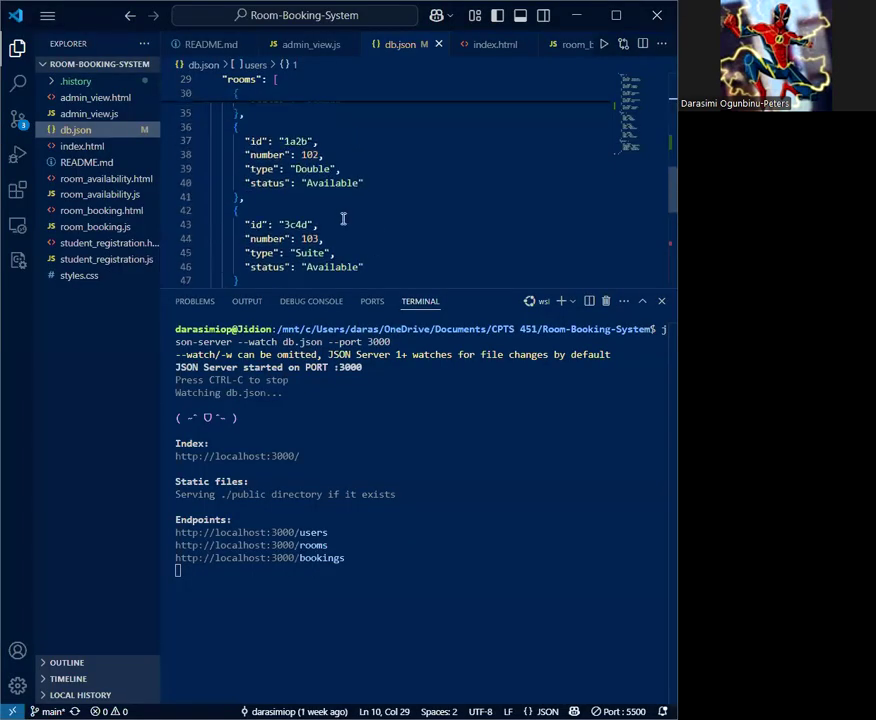
{"action": "scroll", "coordinate": [342, 218], "scroll_direction": "up", "scroll_amount": 1}
{"action": "scroll", "coordinate": [370, 227], "scroll_direction": "down", "scroll_amount": 1}
{"action": "scroll", "coordinate": [362, 227], "scroll_direction": "up", "scroll_amount": 4}
{"action": "scroll", "coordinate": [355, 227], "scroll_direction": "up", "scroll_amount": 3}
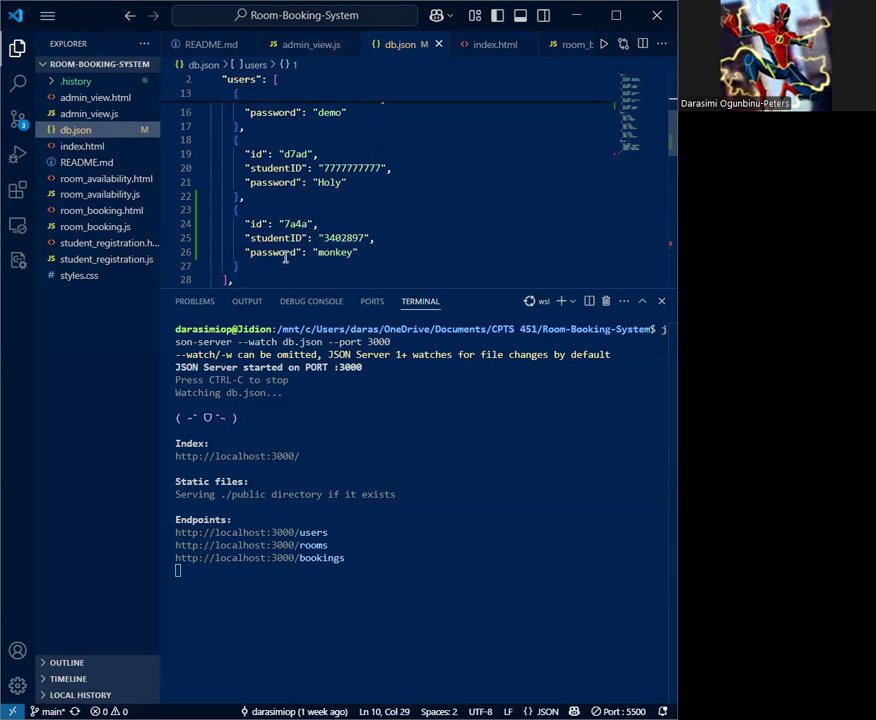
{"action": "scroll", "coordinate": [268, 252], "scroll_direction": "up", "scroll_amount": 3}
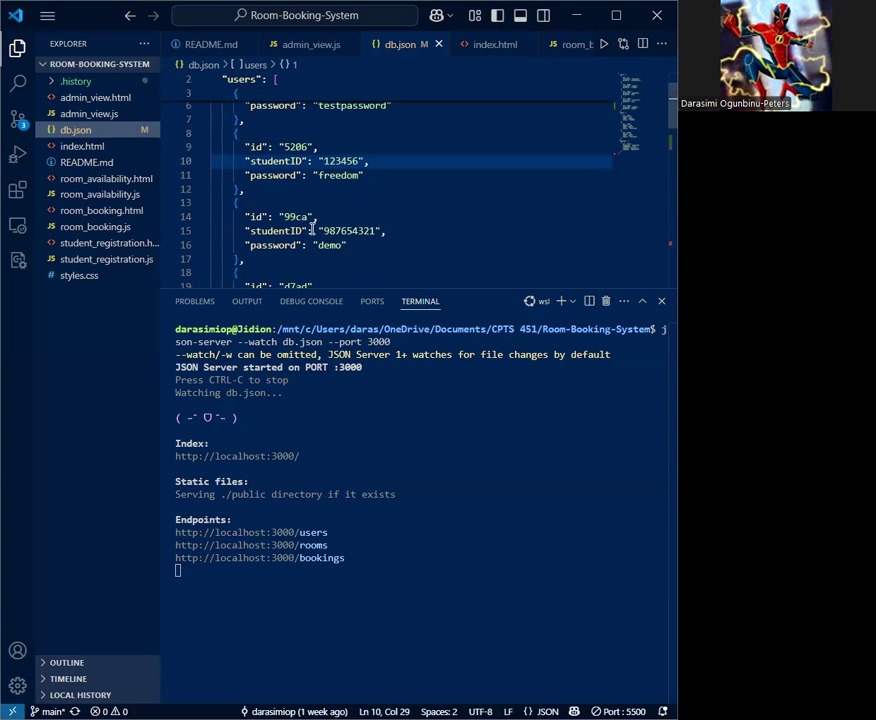
{"action": "scroll", "coordinate": [312, 229], "scroll_direction": "down", "scroll_amount": 3}
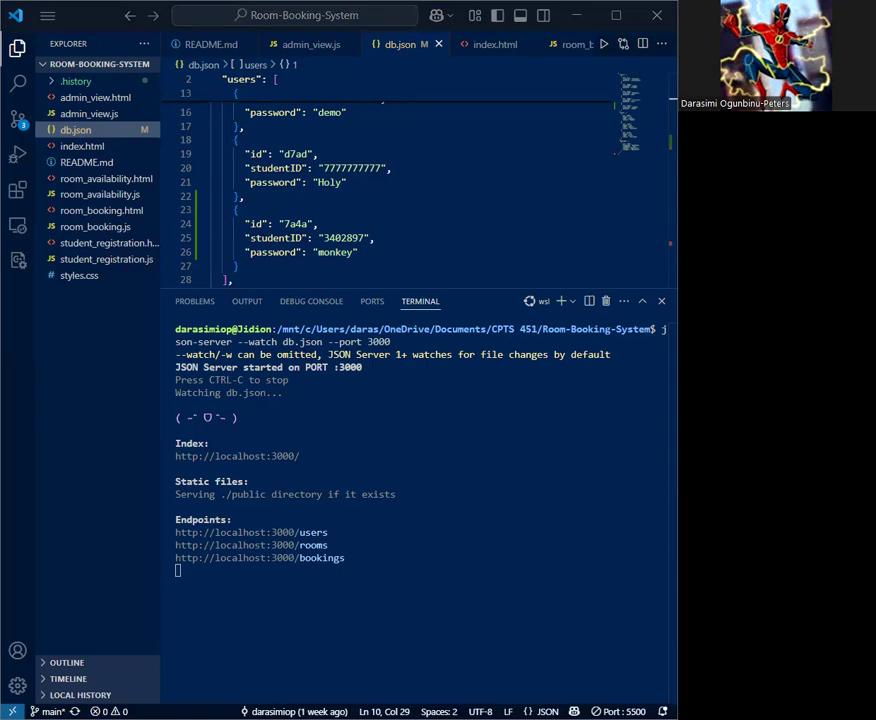
- Switch back to Firefox, view the Room Booking System's available rooms and return to the welcome page
{"action": "key", "text": "alt+Tab"}
{"action": "left_click", "coordinate": [330, 197]}
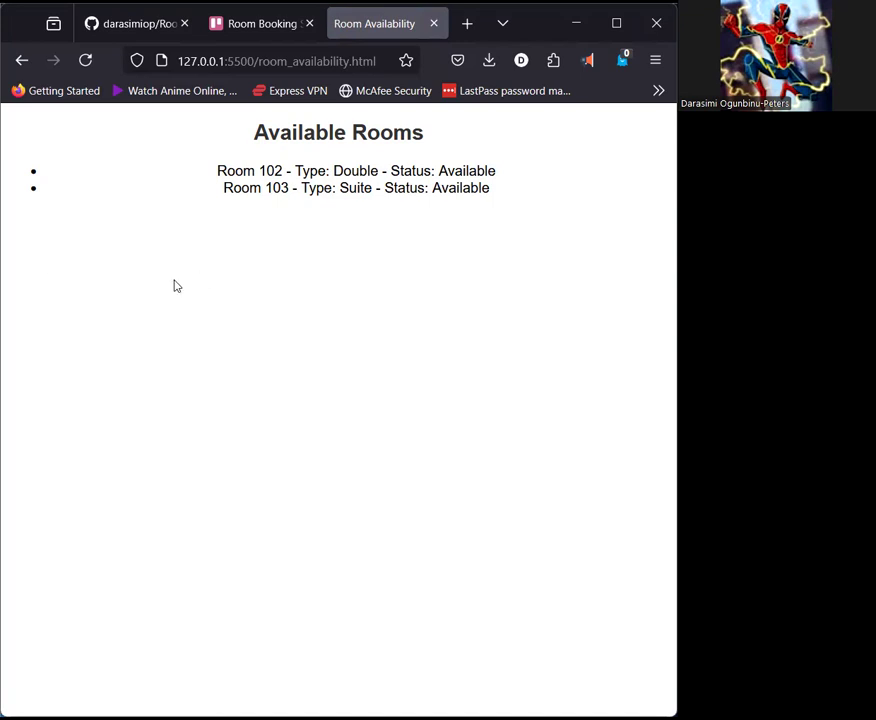
{"action": "left_click", "coordinate": [21, 60]}
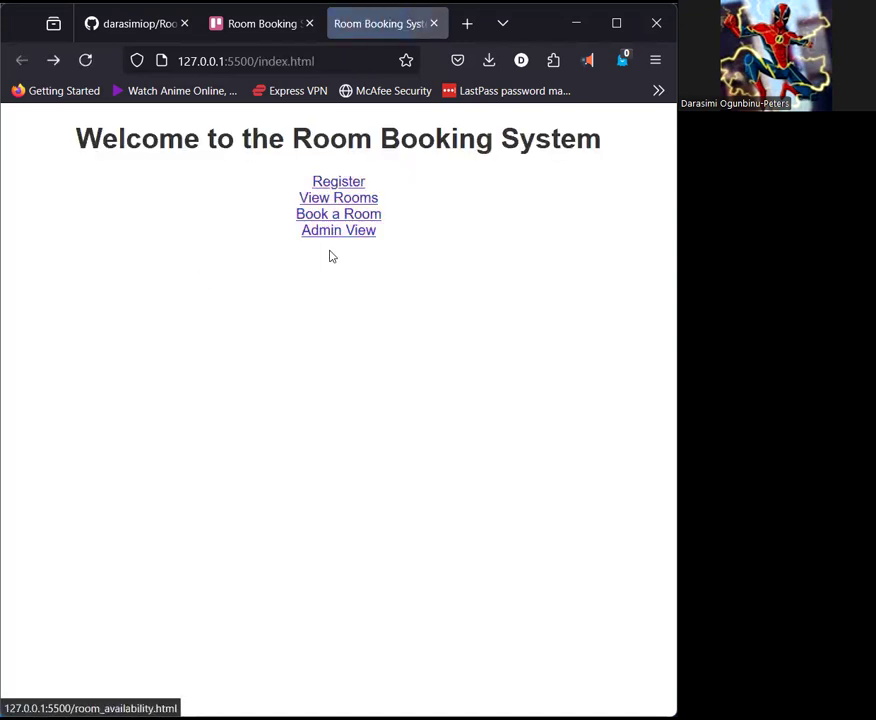
- Open the room booking form and fill in the registered student's student ID
{"action": "left_click", "coordinate": [371, 214]}
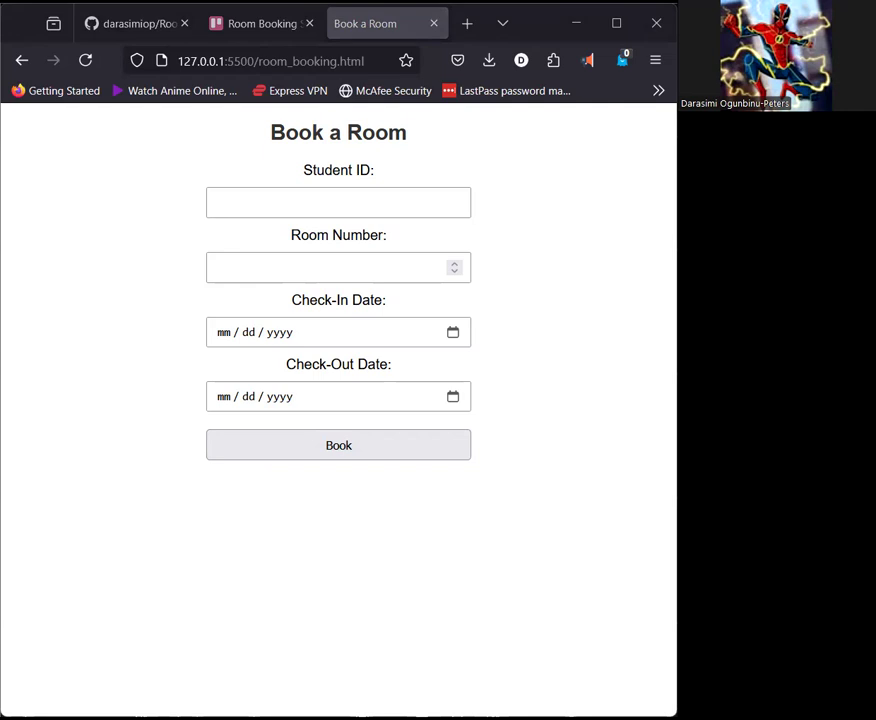
{"action": "left_click", "coordinate": [272, 193]}
{"action": "type", "text": "34"}
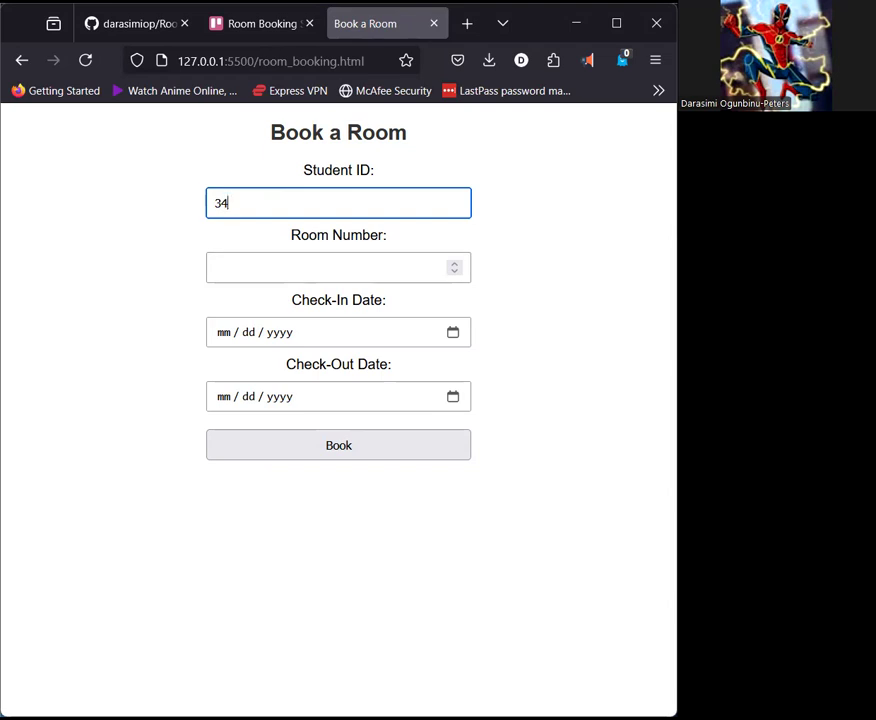
{"action": "key", "text": "alt+Tab"}
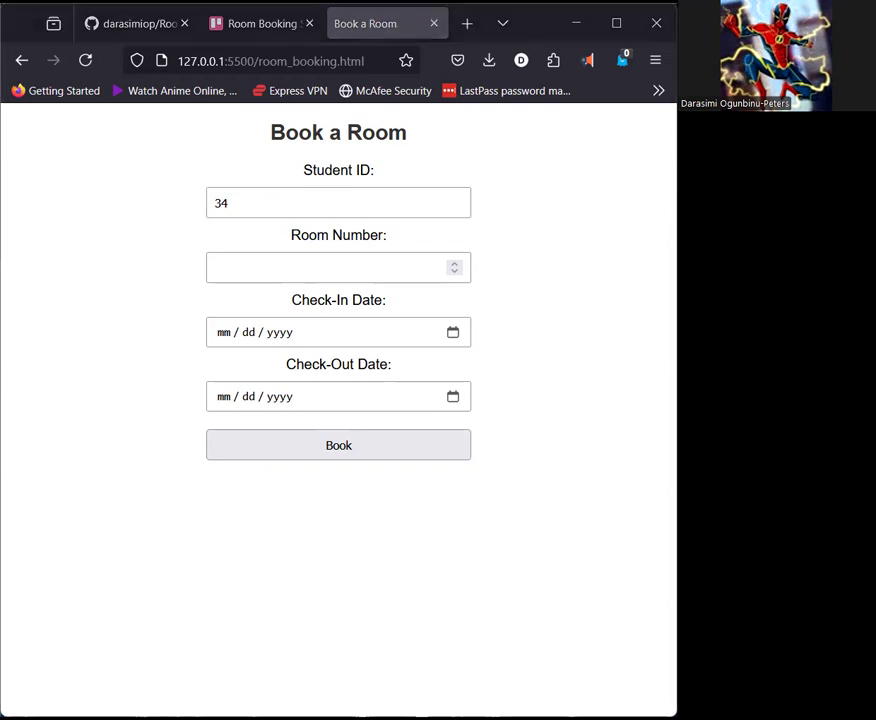
{"action": "left_click", "coordinate": [272, 205]}
{"action": "type", "text": "02897"}
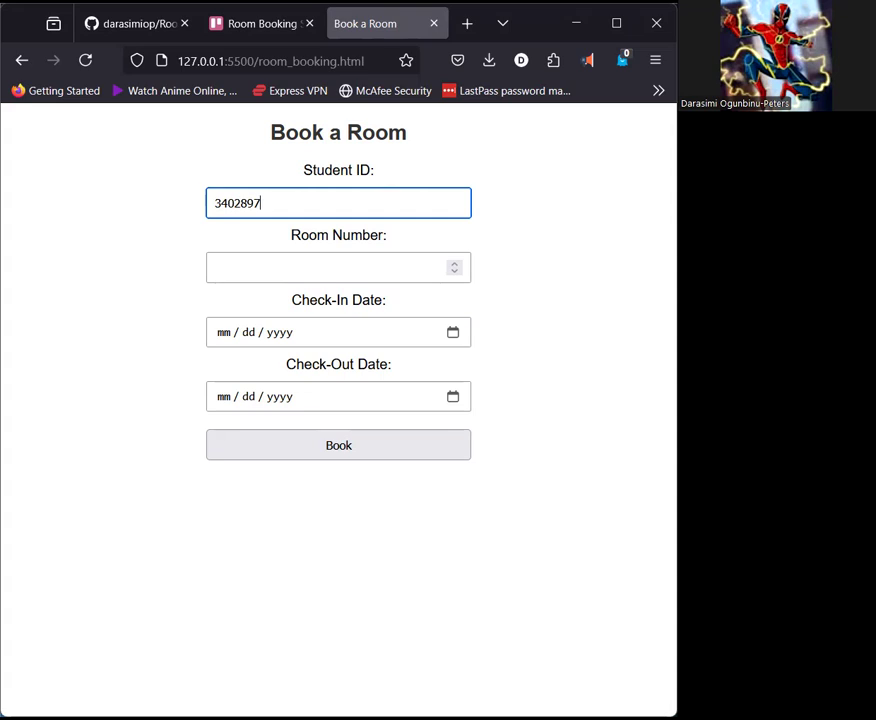
{"action": "key", "text": "alt+Tab"}
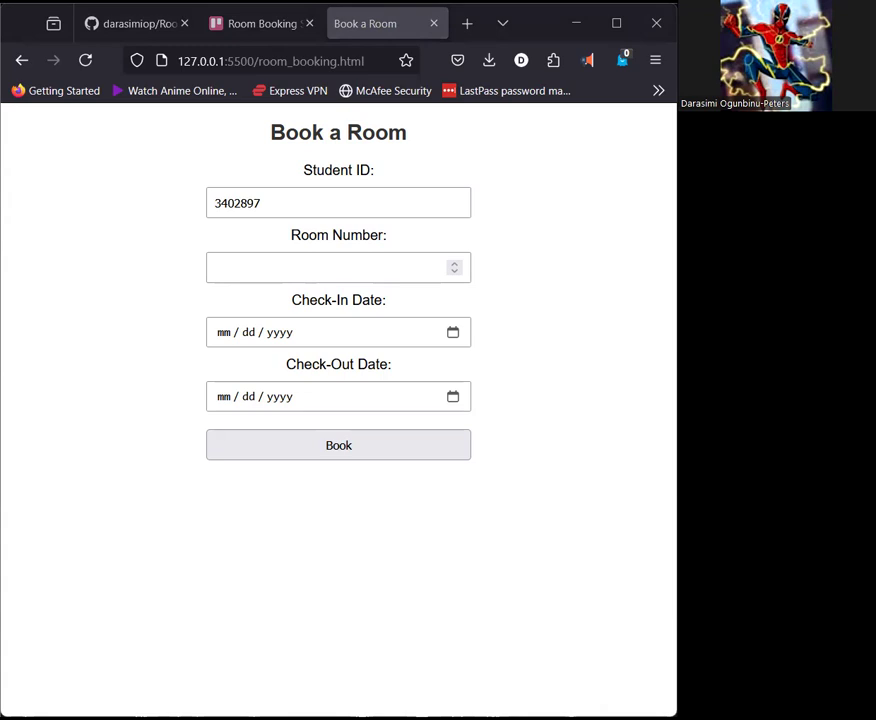
- Book room 102 for the student with check-in on 04/14/2025 and check-out on 04/18/2025
{"action": "left_click", "coordinate": [332, 270]}
{"action": "type", "text": "102"}
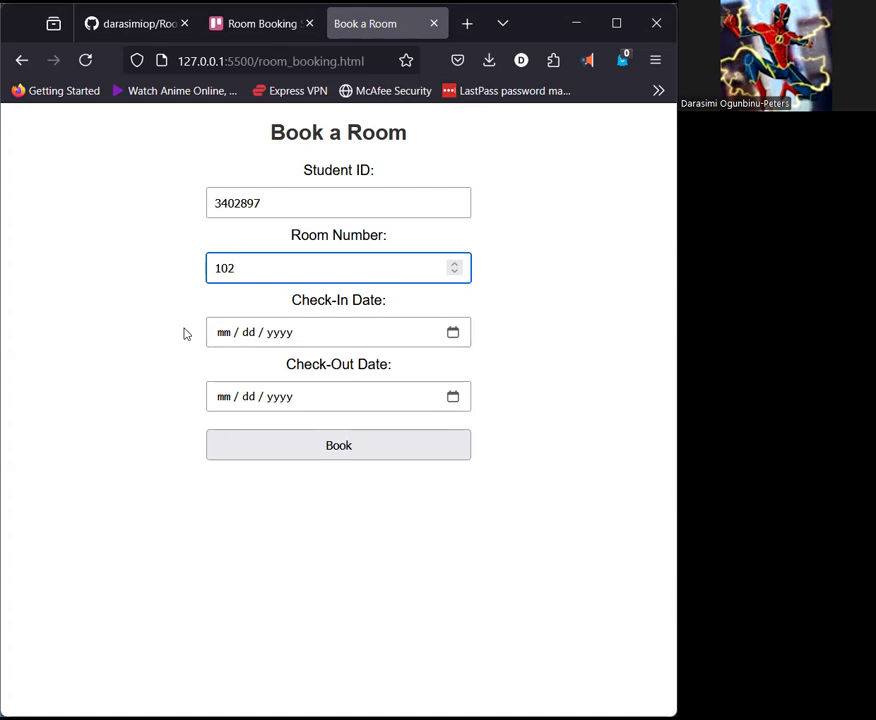
{"action": "key", "text": "Tab"}
{"action": "left_click", "coordinate": [390, 336]}
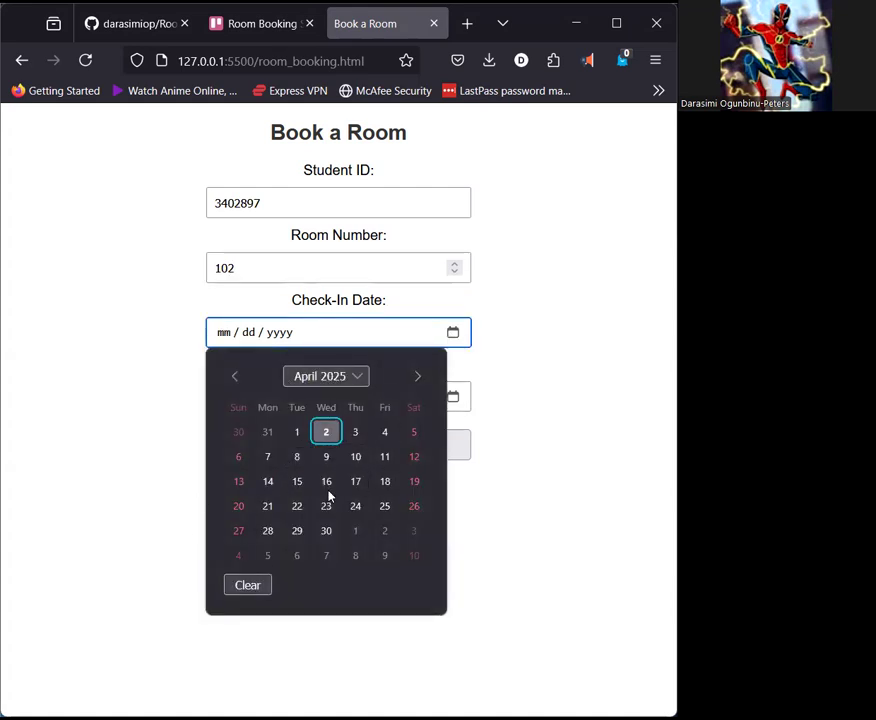
{"action": "left_click", "coordinate": [268, 481]}
{"action": "left_click", "coordinate": [452, 397]}
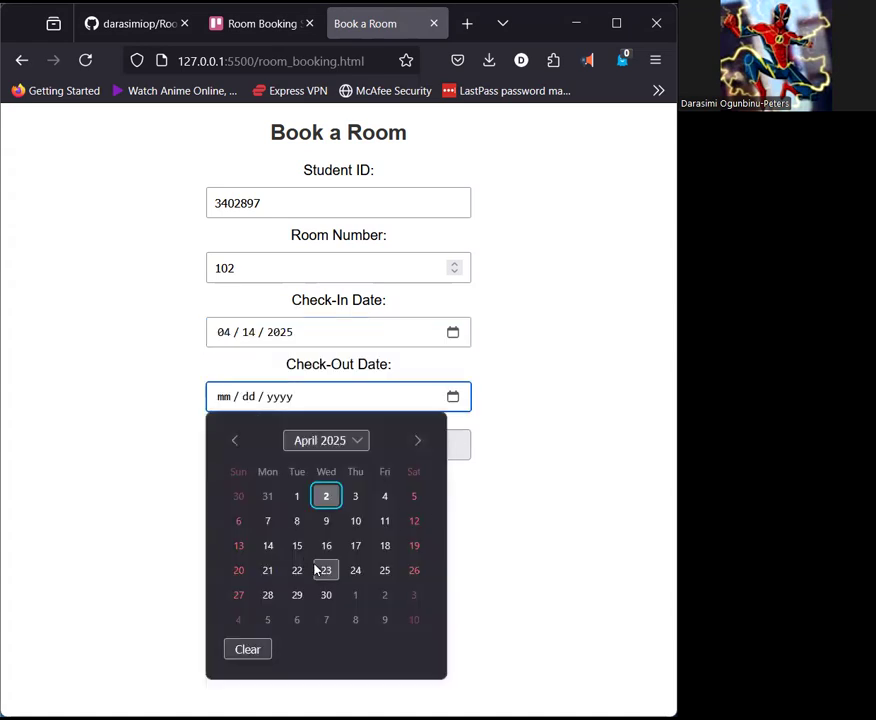
{"action": "left_click", "coordinate": [385, 545]}
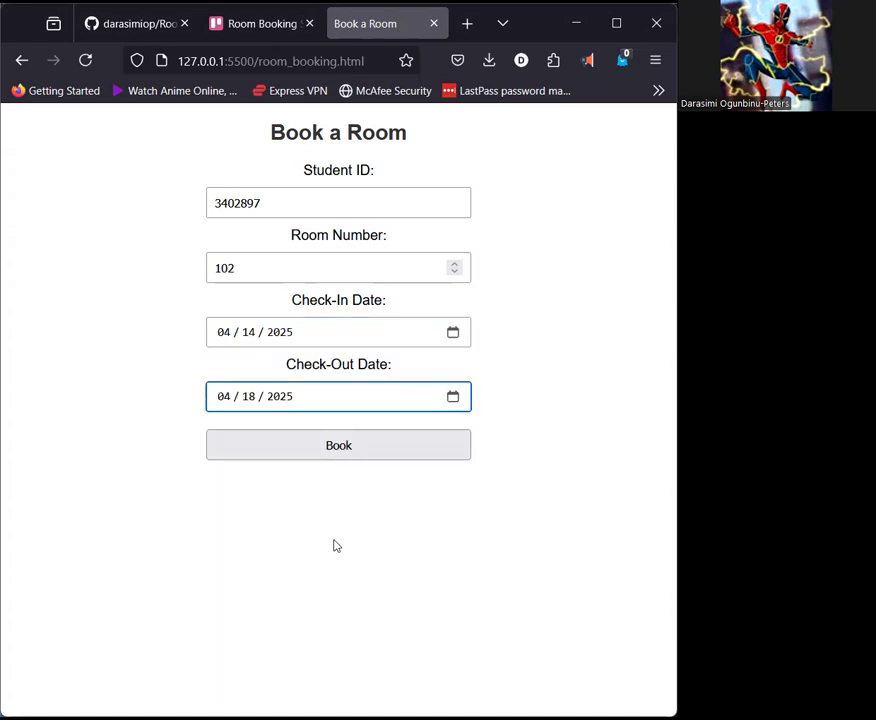
{"action": "left_click", "coordinate": [381, 446]}
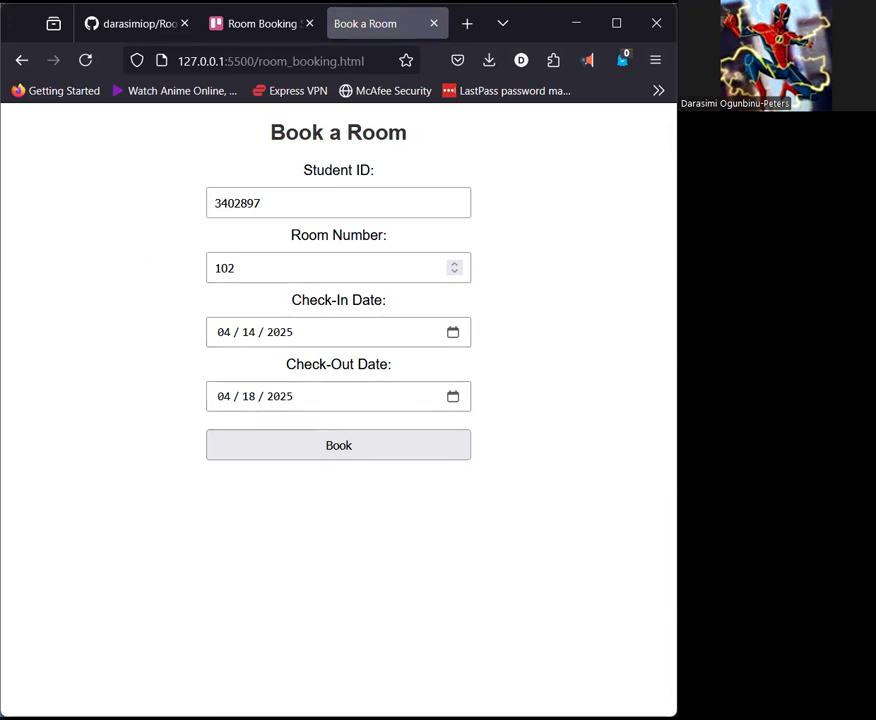
- Return to the welcome page and open the admin view of all room bookings
{"action": "left_click", "coordinate": [22, 61]}
{"action": "left_click", "coordinate": [341, 232]}
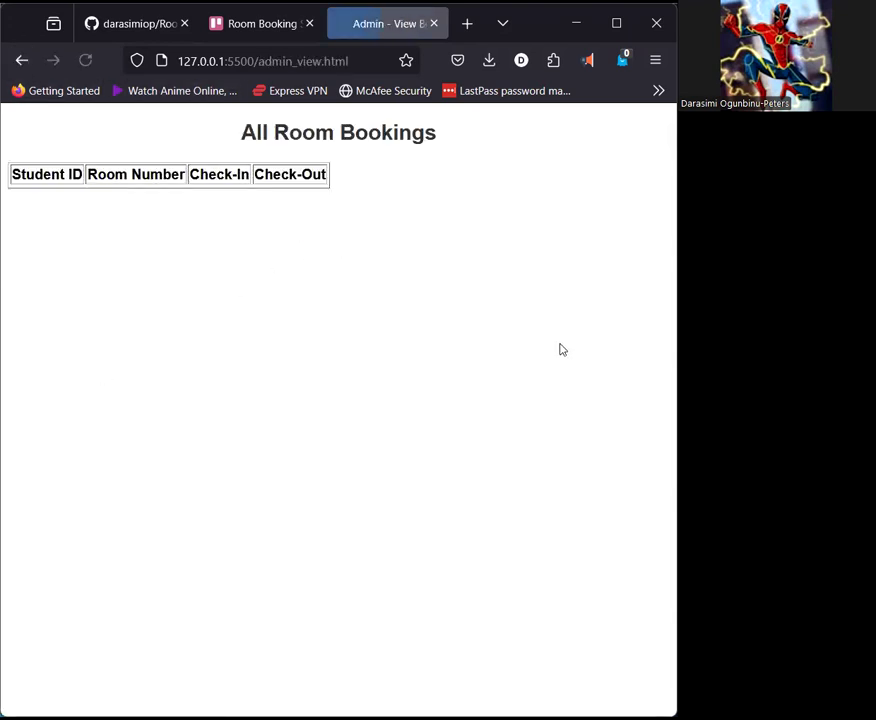